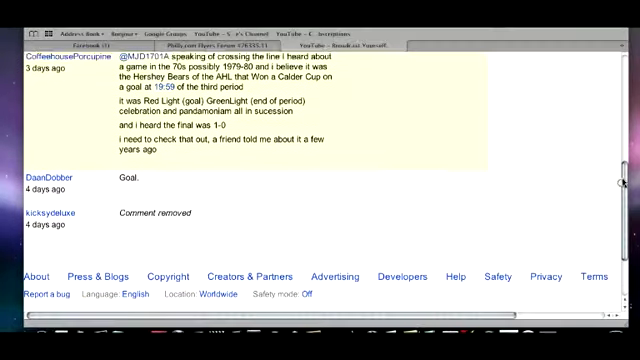
drag(622, 182, 614, 120)
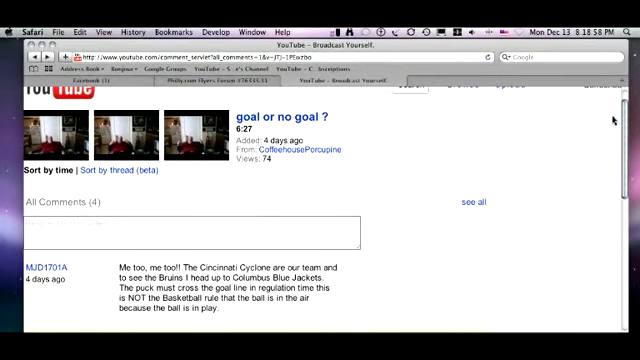
drag(614, 120, 628, 192)
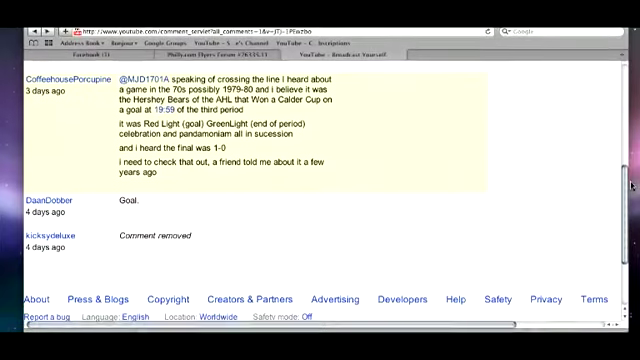
mouse_move(628, 192)
mouse_down()
mouse_move(622, 140)
mouse_move(628, 192)
mouse_up()
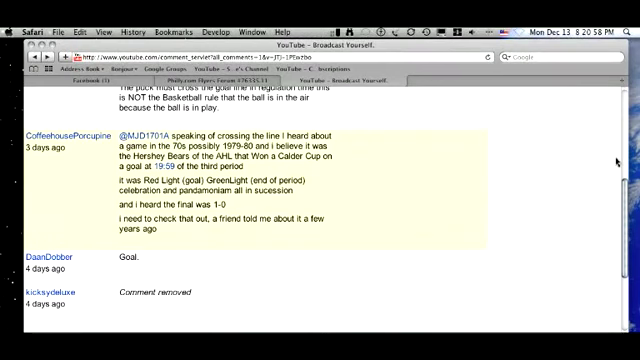
drag(621, 182, 626, 100)
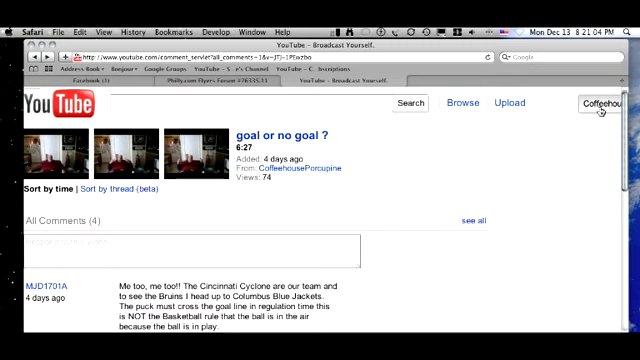
- Open the username dropdown showing My Channel and Subscriptions above the comments
click(601, 105)
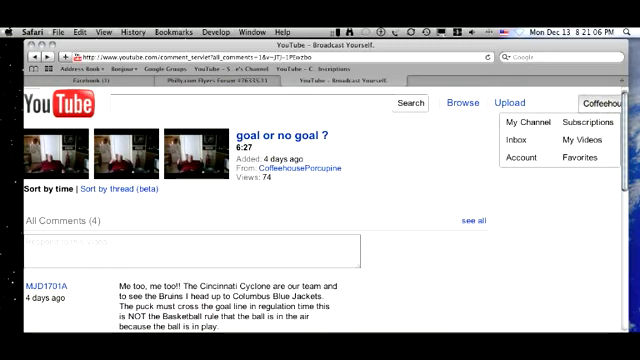